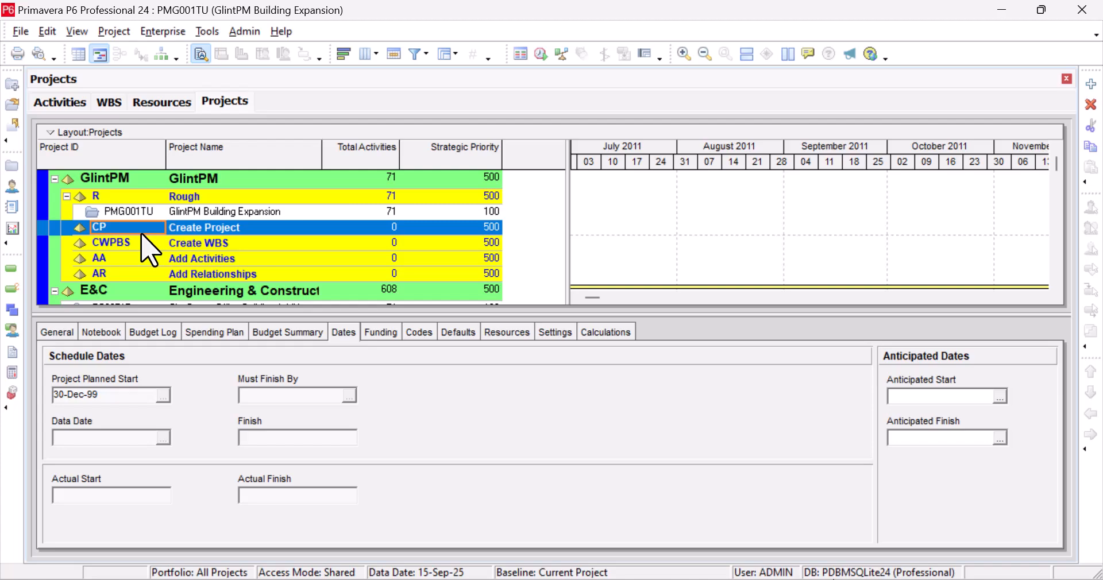
# Examine the schedule dates of project PMG001TU and review the activity list in the GlintPM Building Project workbook in Excel
pyautogui.scroll(-1, 178, 258)
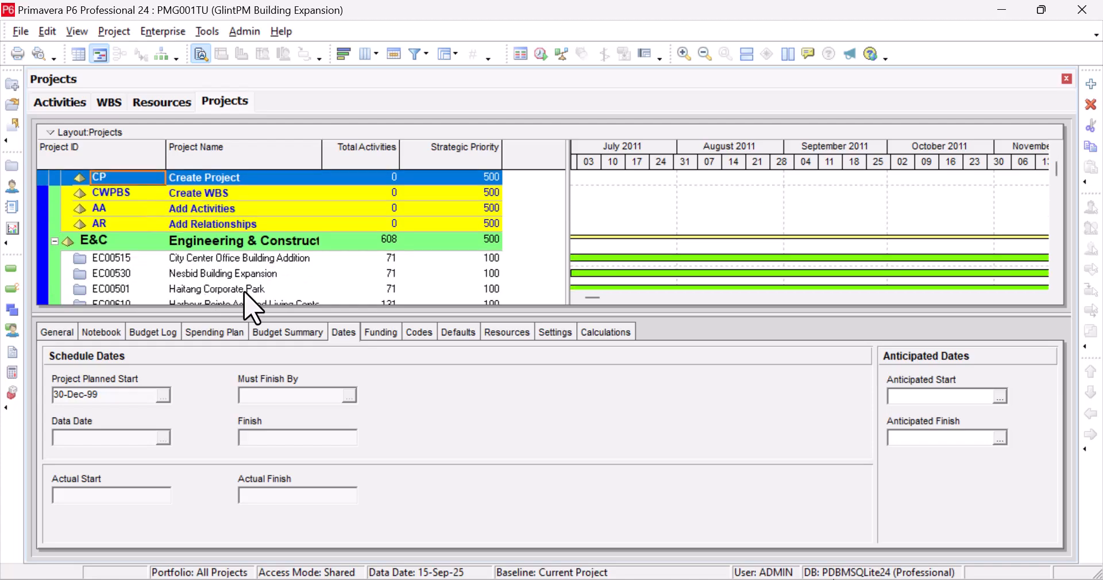
pyautogui.click(253, 270)
pyautogui.scroll(2, 253, 270)
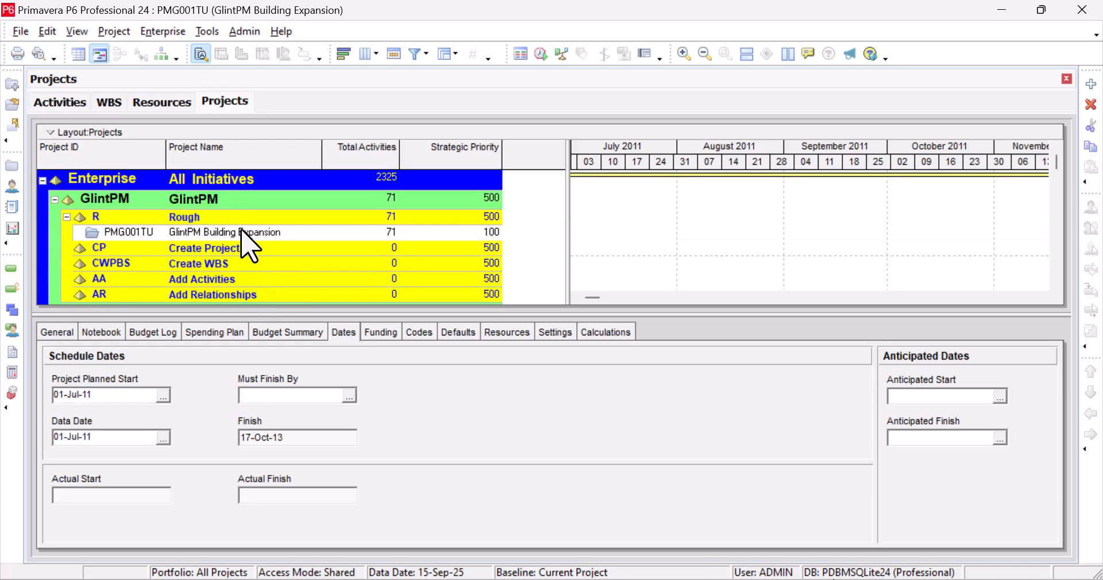
pyautogui.click(246, 233)
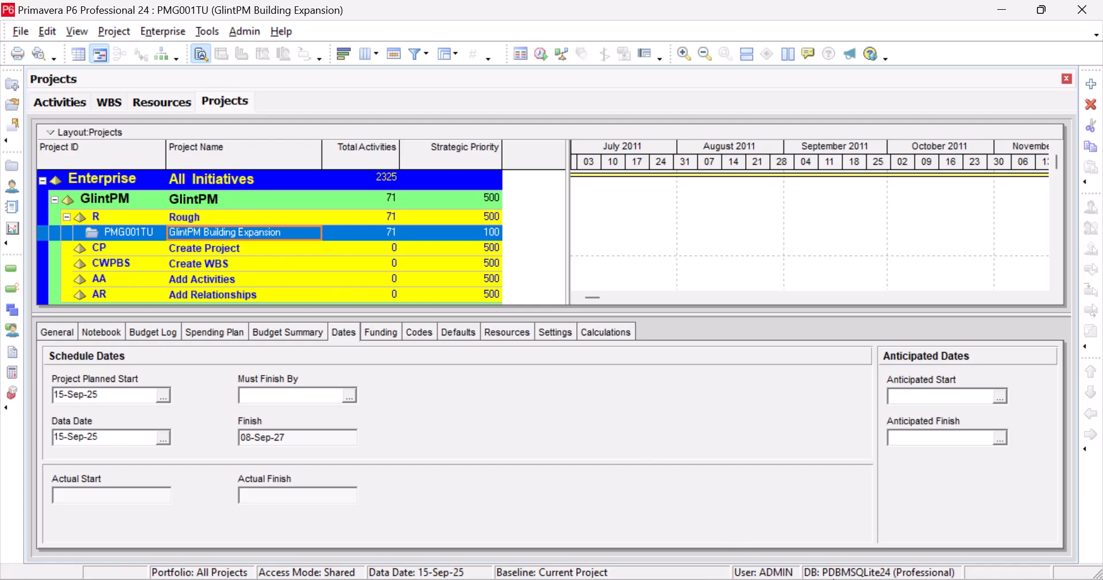
pyautogui.hotkey('alt', 'Tab')
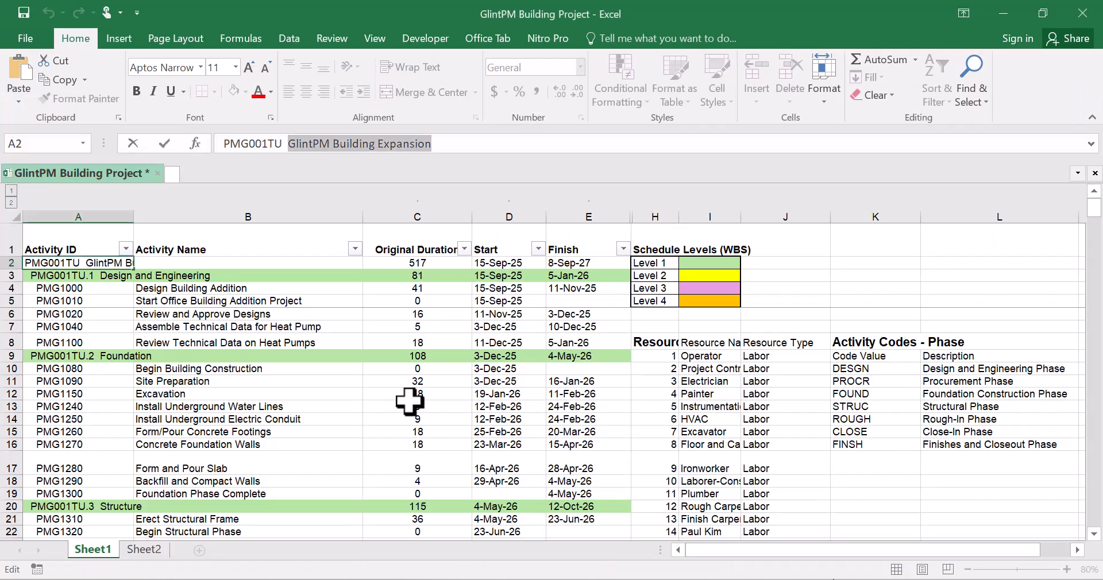
pyautogui.click(310, 428)
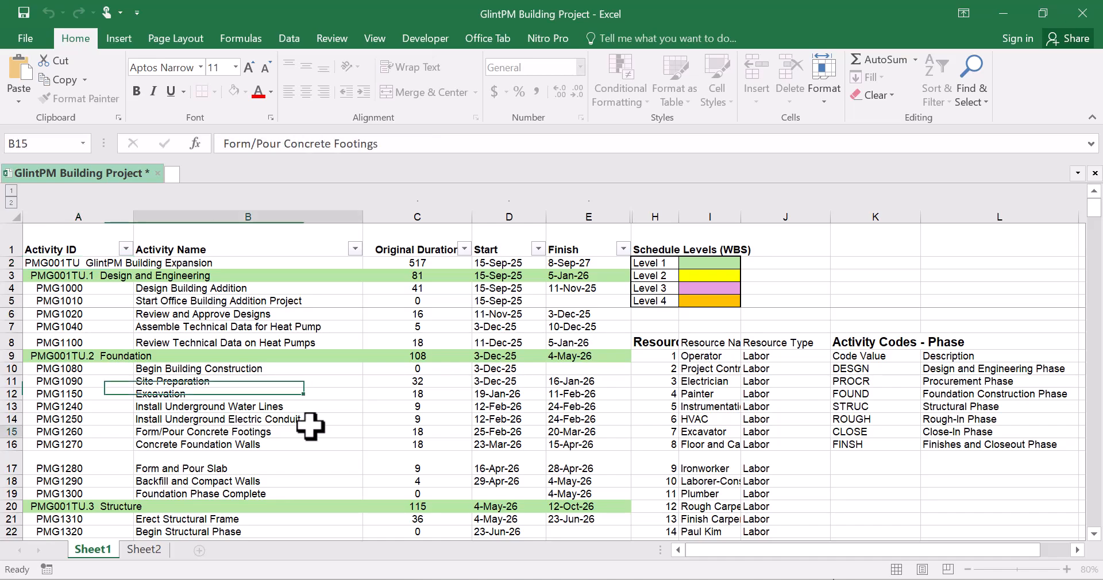
pyautogui.scroll(-2, 310, 428)
pyautogui.scroll(3, 310, 427)
pyautogui.scroll(-5, 310, 427)
pyautogui.scroll(5, 310, 427)
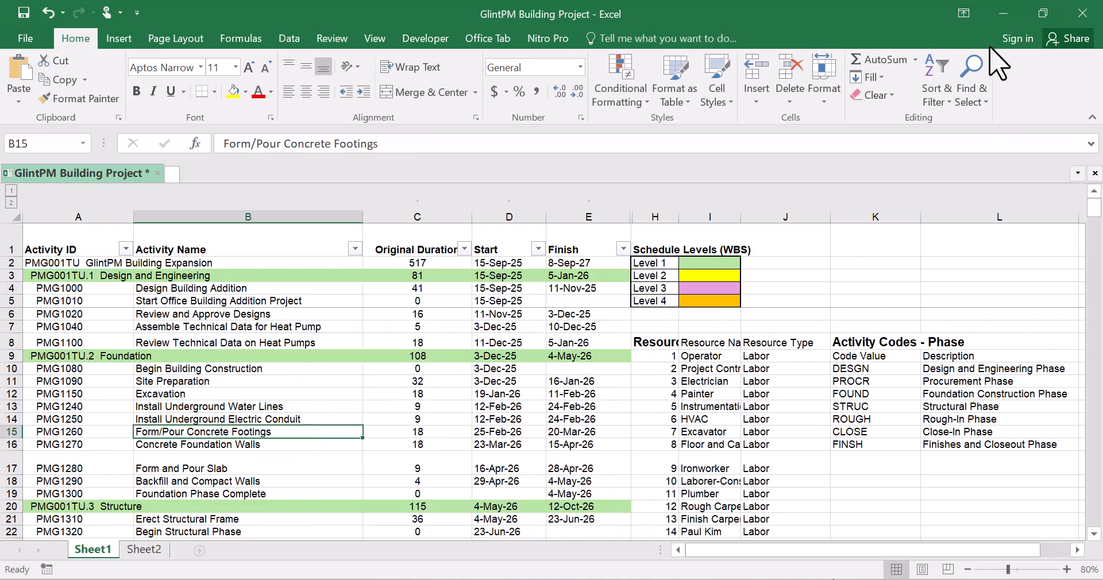
pyautogui.click(1002, 14)
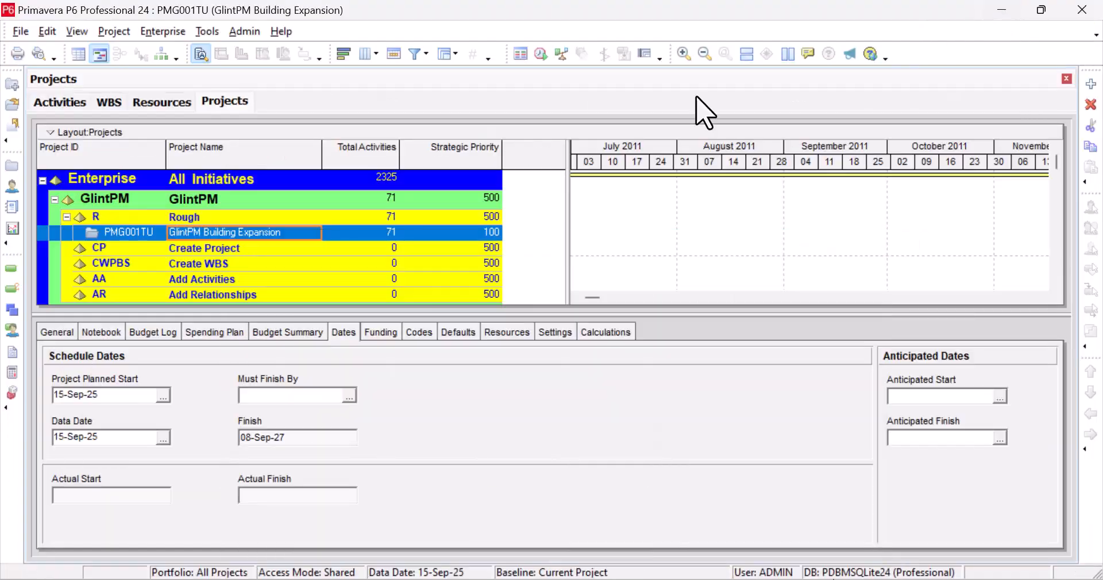
# Start a new project in Primavera P6 under the Create Project (CP) node, keeping Create Project as its EPS
pyautogui.click(173, 250)
pyautogui.scroll(-2, 179, 266)
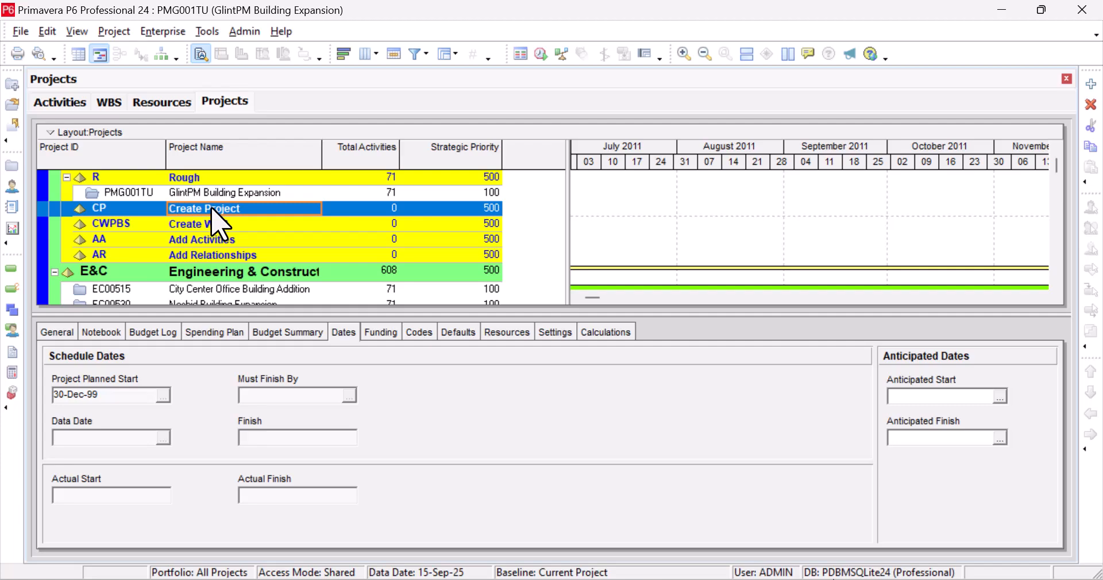
pyautogui.rightClick(220, 225)
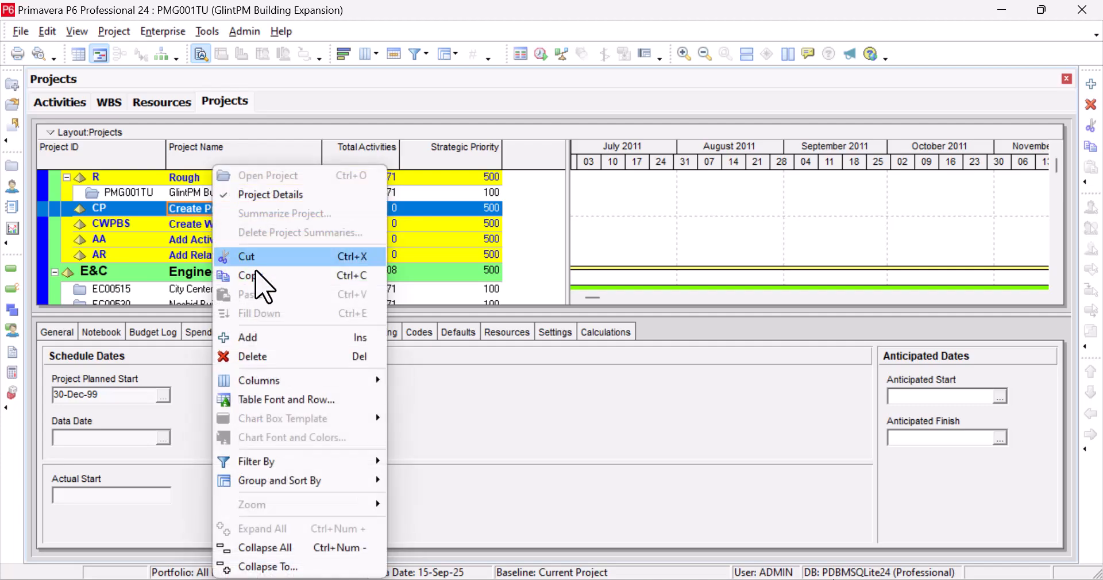
pyautogui.click(278, 339)
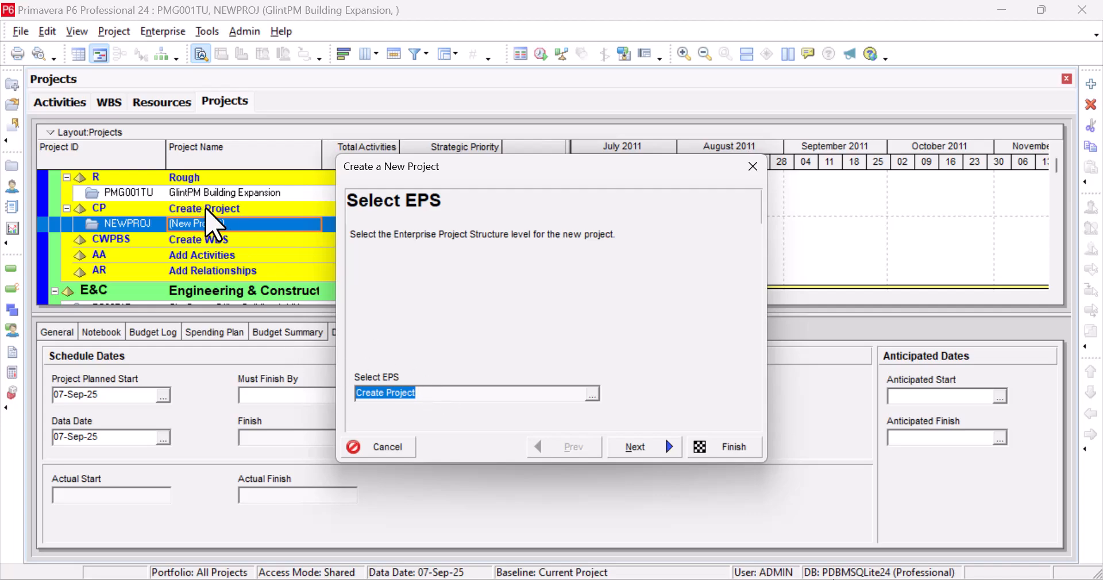
pyautogui.click(592, 395)
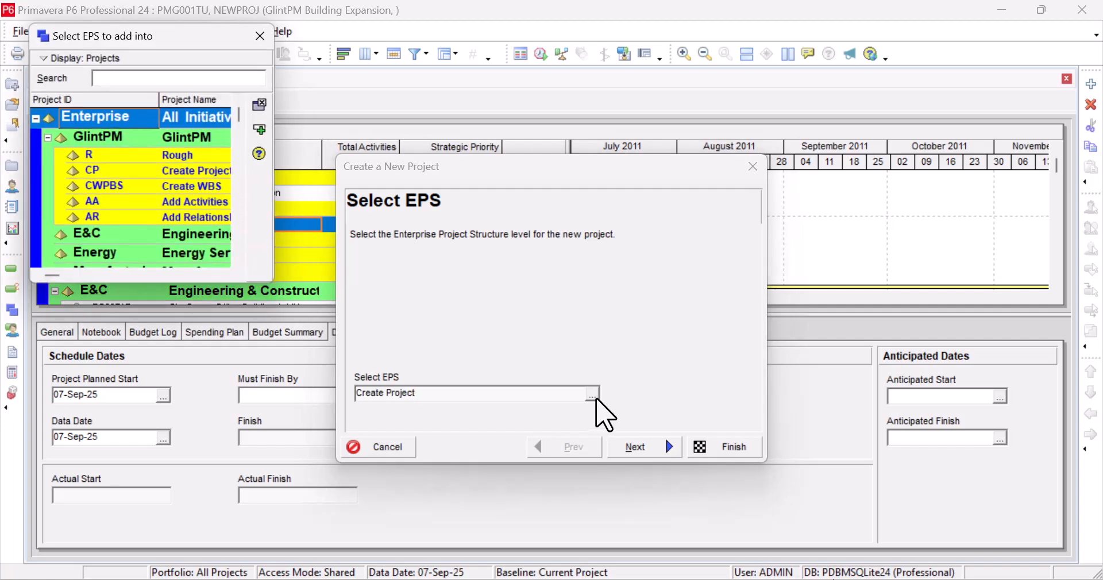
pyautogui.scroll(-3, 146, 211)
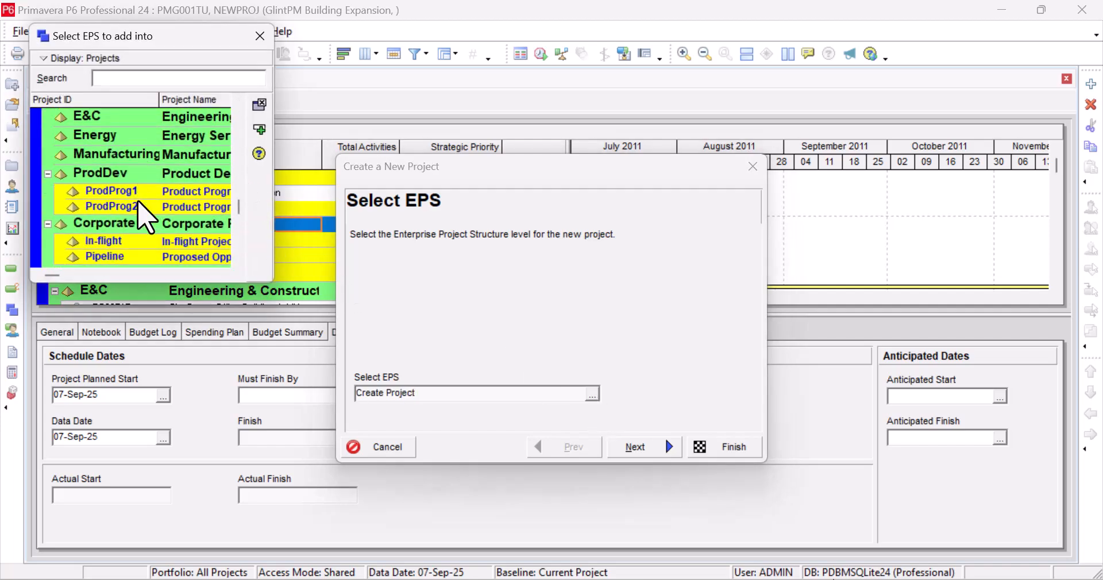
pyautogui.click(258, 37)
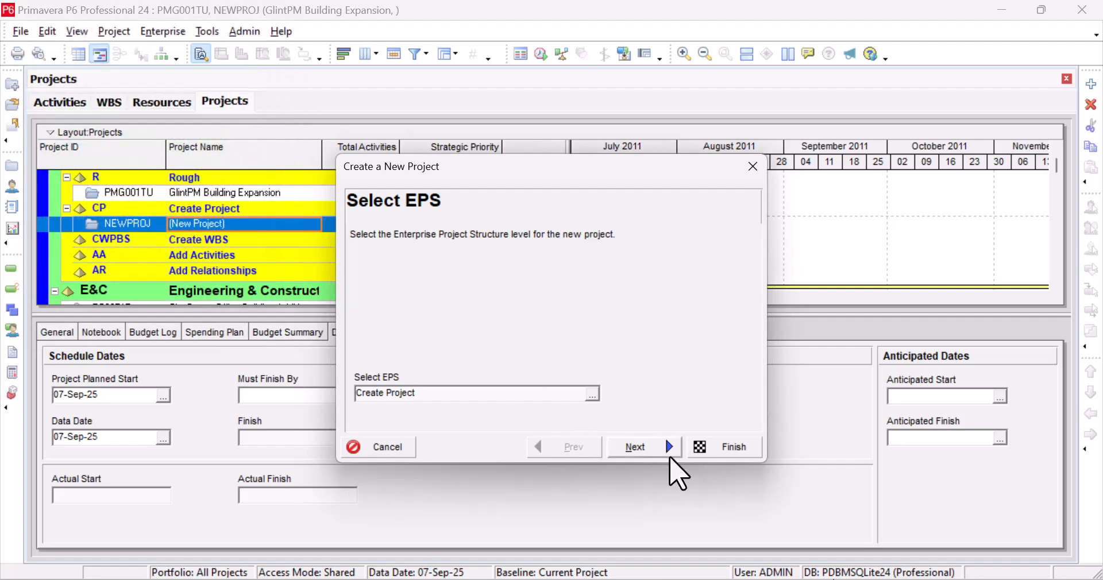
pyautogui.click(655, 451)
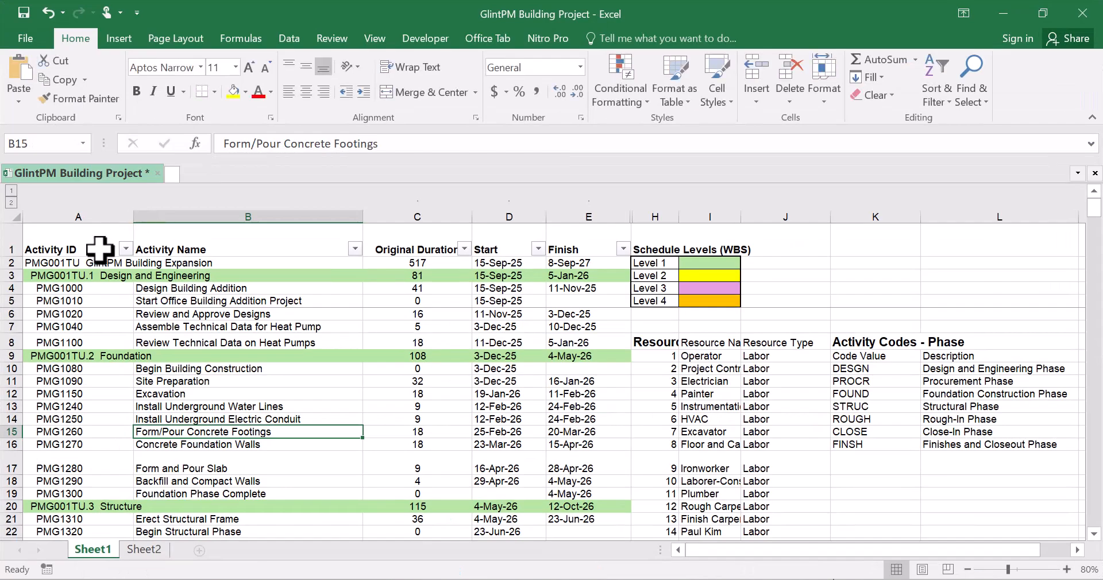
# Take the project ID from cell A2 of the Excel workbook and set the new project's ID to PMG001T in Primavera P6
pyautogui.click(57, 260)
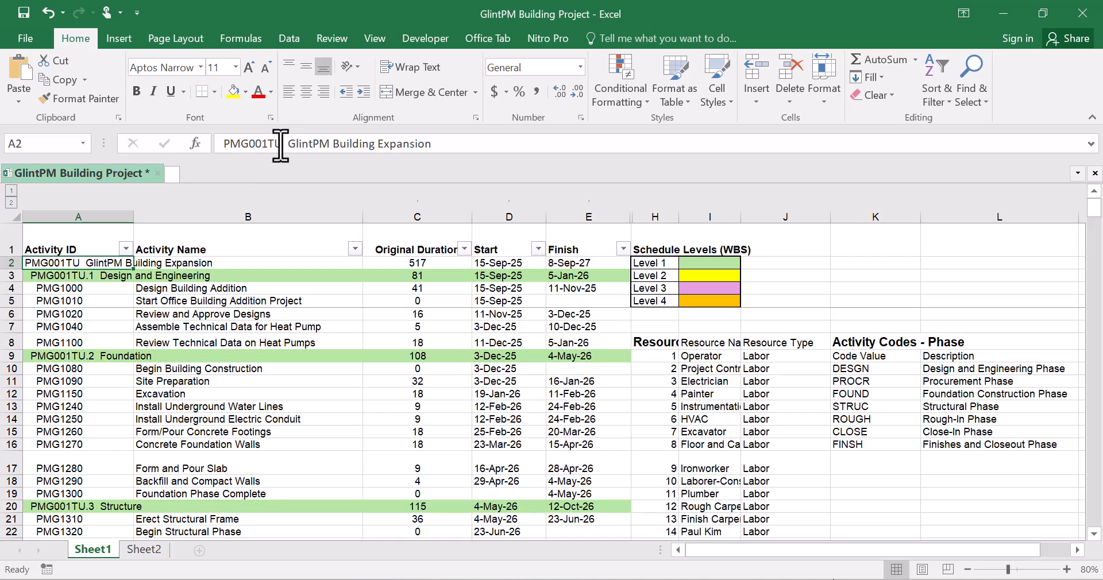
pyautogui.moveTo(276, 146); pyautogui.dragTo(214, 146)
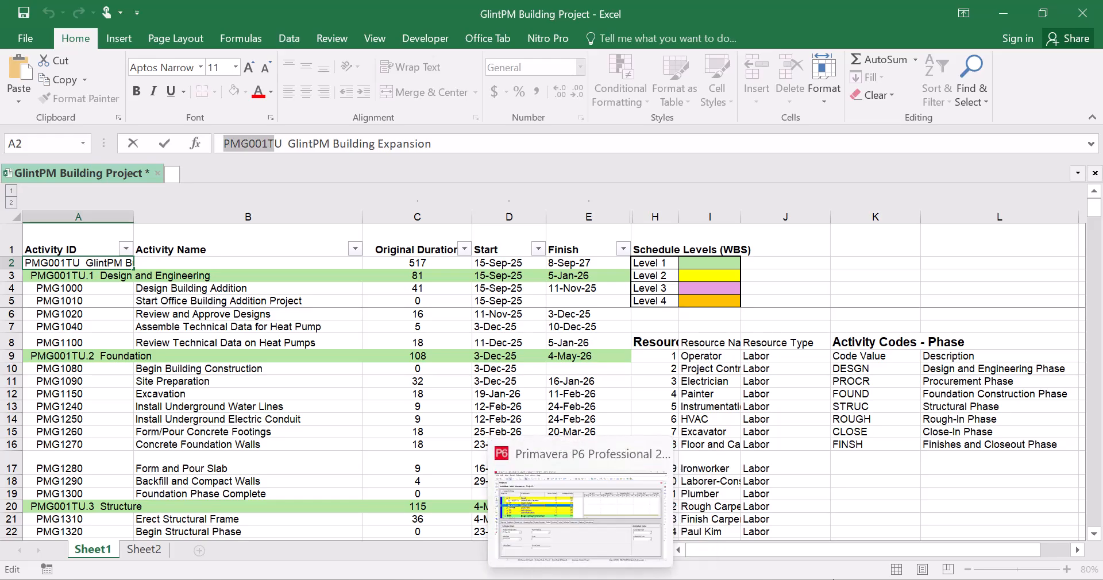
pyautogui.click(573, 579)
pyautogui.write('PMG001T')
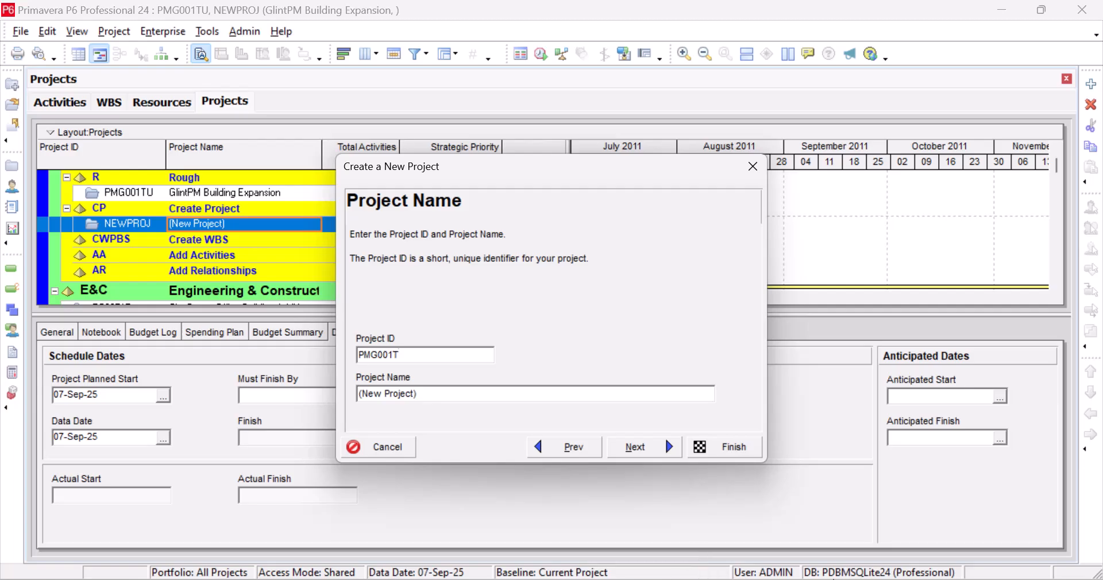
# Copy "GlintPM Building Expansion" from cell A2 in Excel and use it as the new project's name in Primavera P6
pyautogui.click(619, 579)
pyautogui.moveTo(439, 144); pyautogui.dragTo(293, 144)
pyautogui.hotkey('ctrl', 'c')
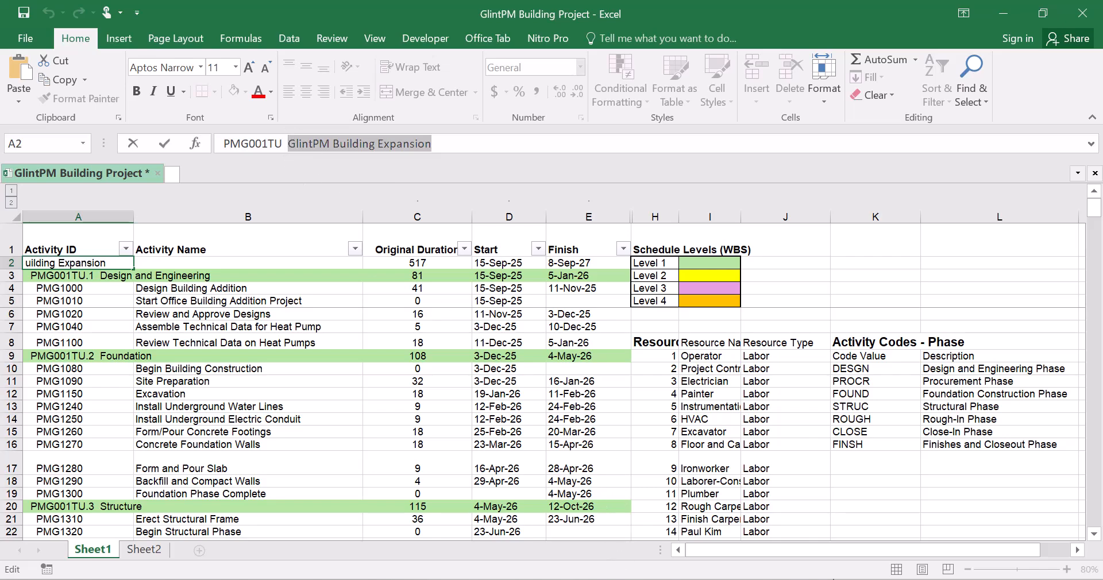
pyautogui.click(553, 579)
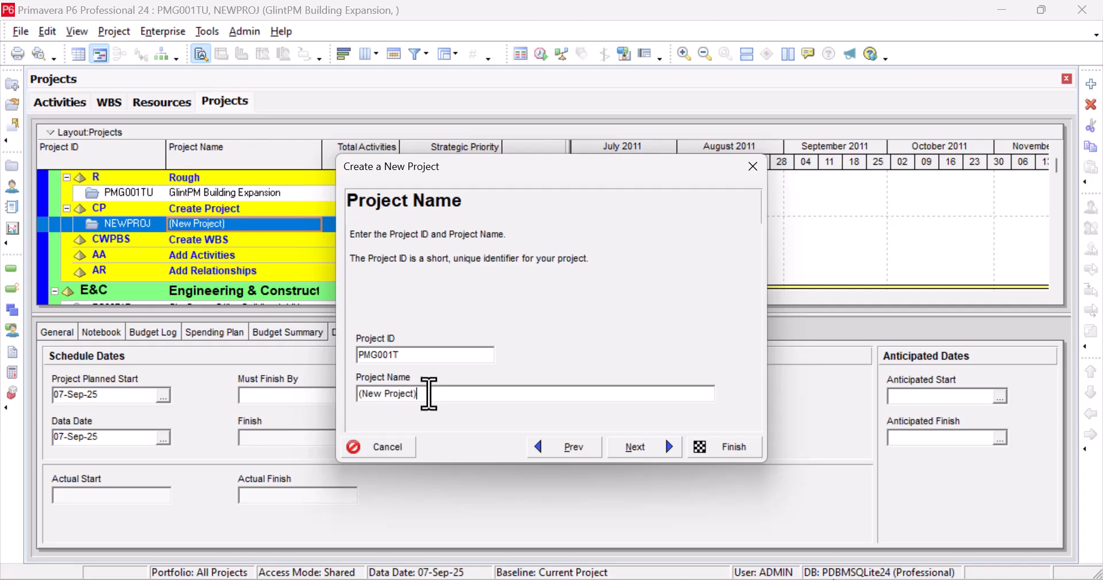
pyautogui.moveTo(429, 394); pyautogui.dragTo(361, 393)
pyautogui.hotkey('ctrl', 'v')
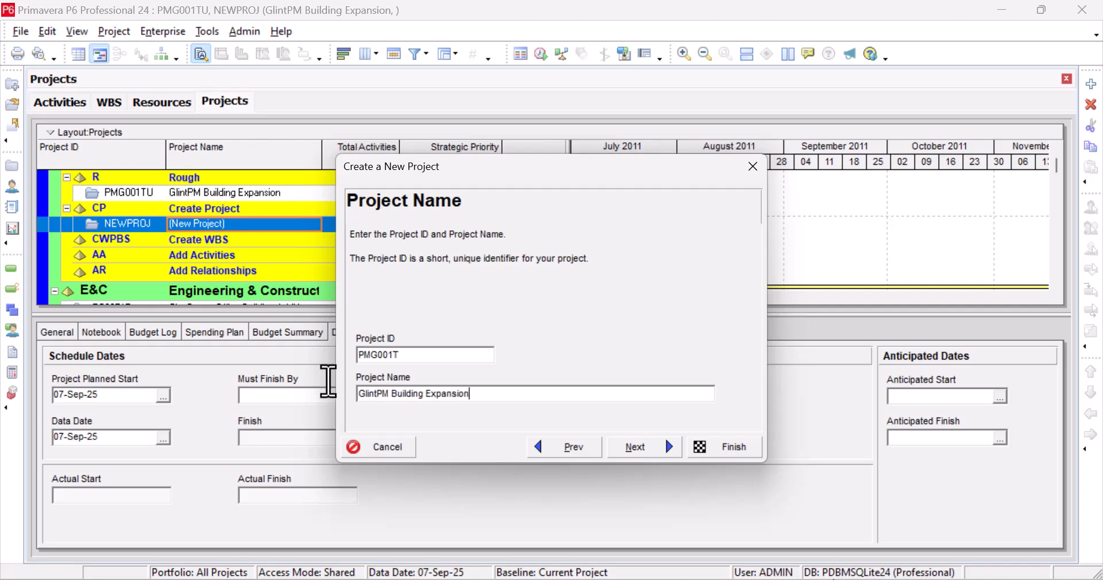
pyautogui.click(634, 447)
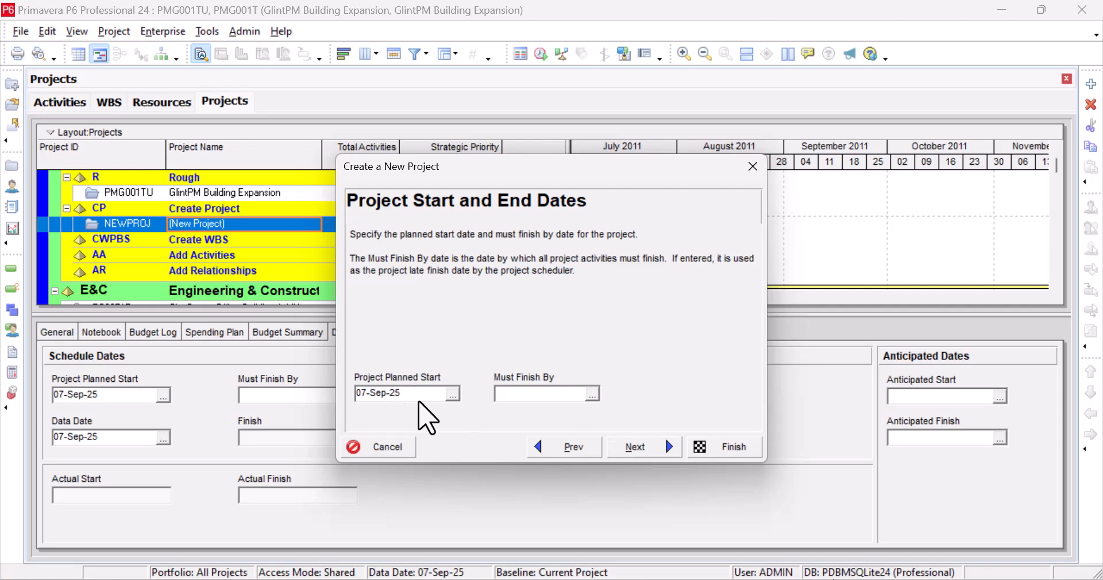
# Set the new project's planned start to 15-Sep-25, leaving the must-finish-by date empty
pyautogui.click(452, 395)
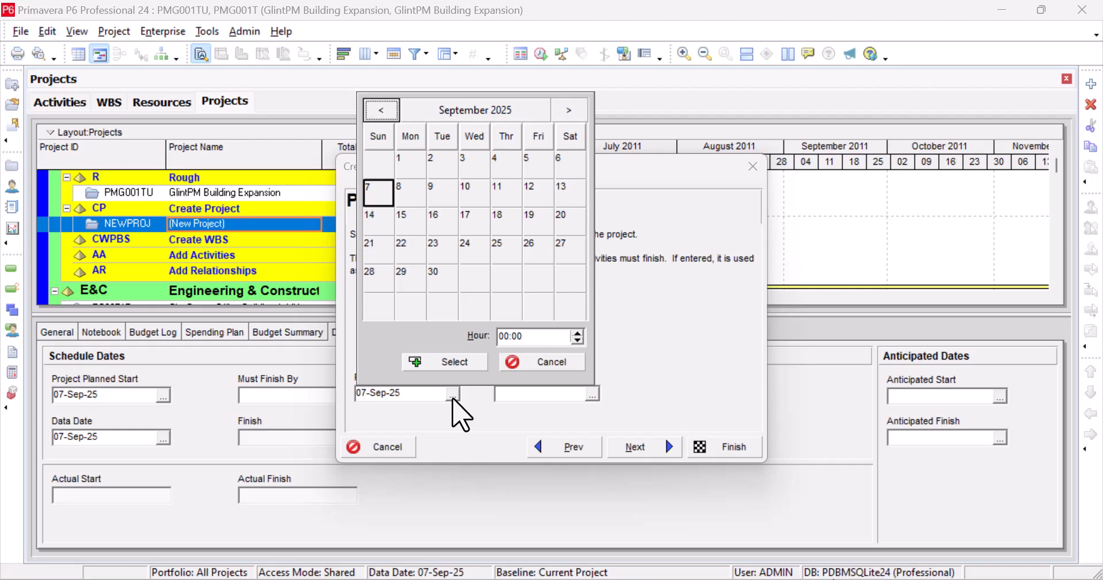
pyautogui.click(409, 223)
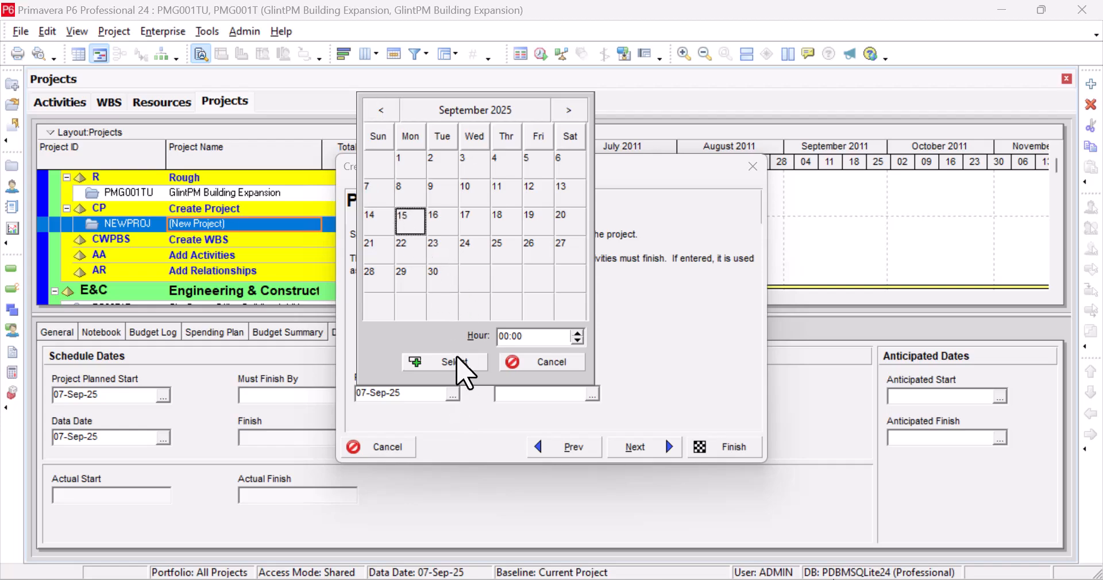
pyautogui.click(451, 362)
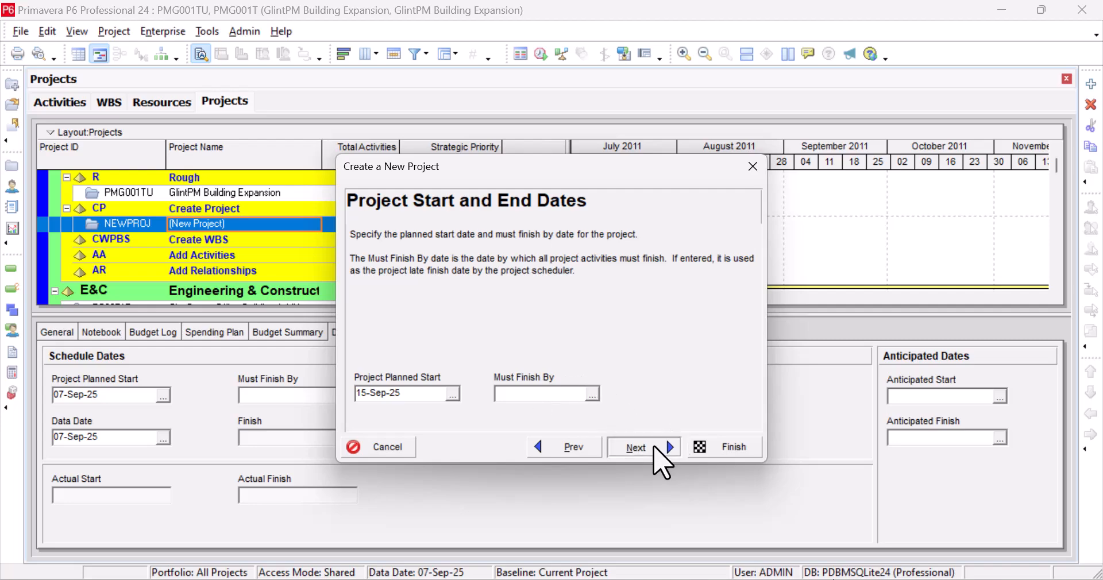
pyautogui.click(655, 450)
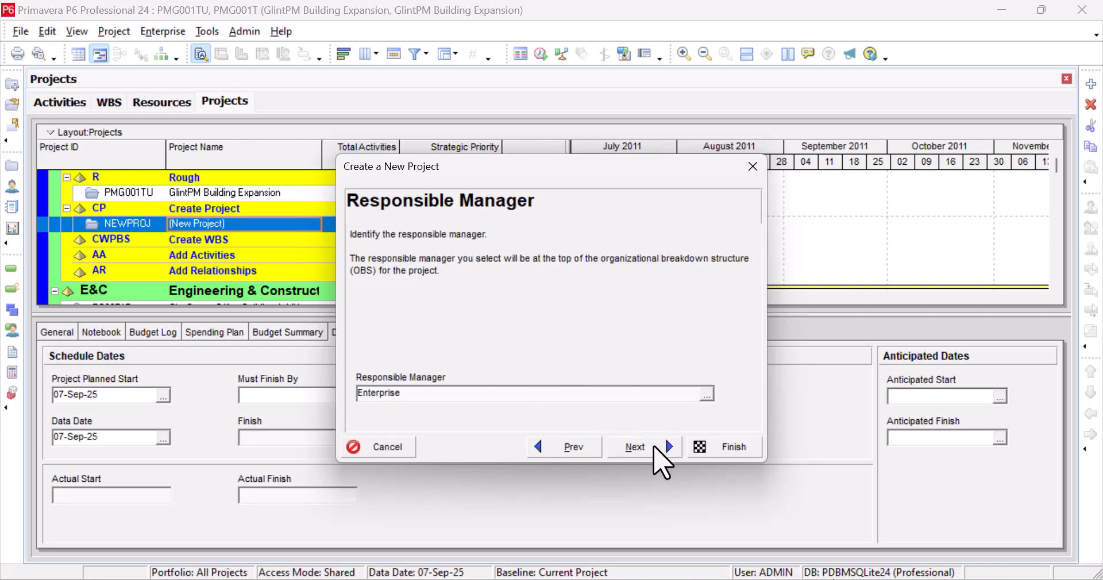
# Check the available responsible managers and keep Enterprise for the new project
pyautogui.click(706, 394)
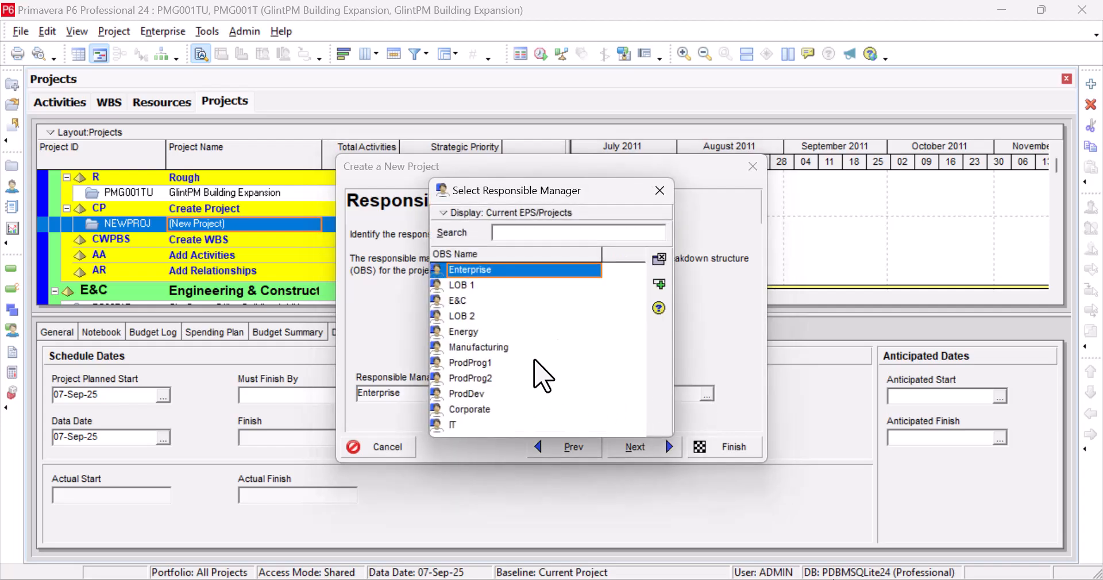
pyautogui.click(659, 190)
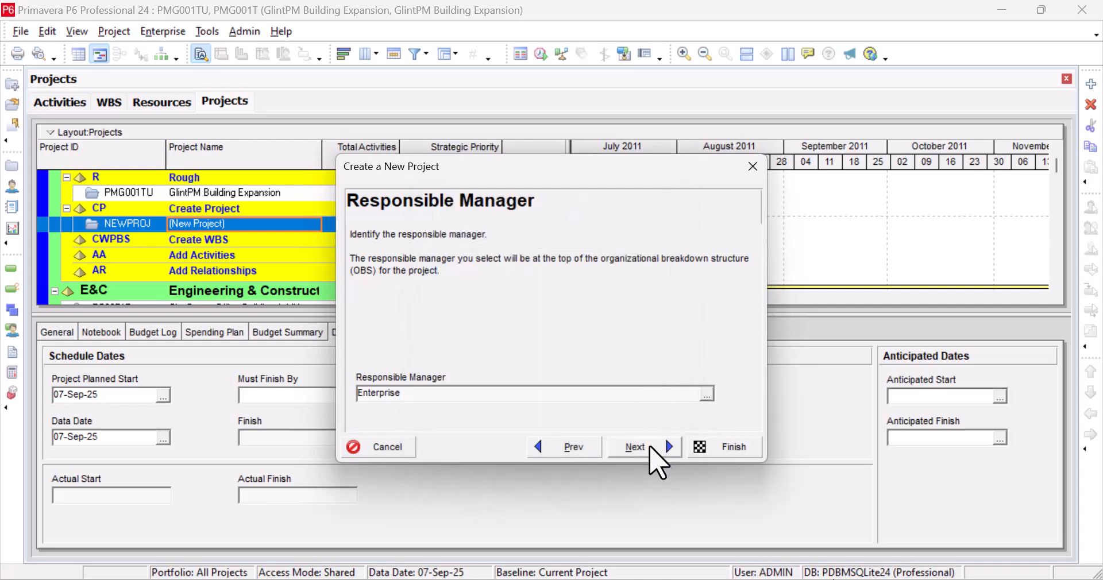
pyautogui.click(650, 444)
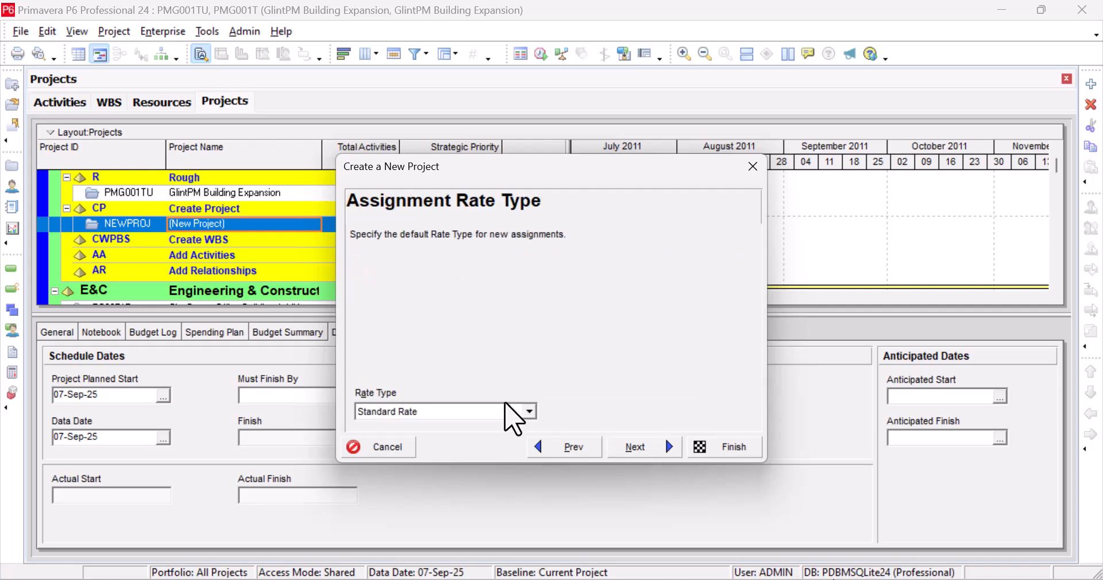
# Keep Standard Rate as the default assignment rate type and finish creating the project
pyautogui.click(528, 412)
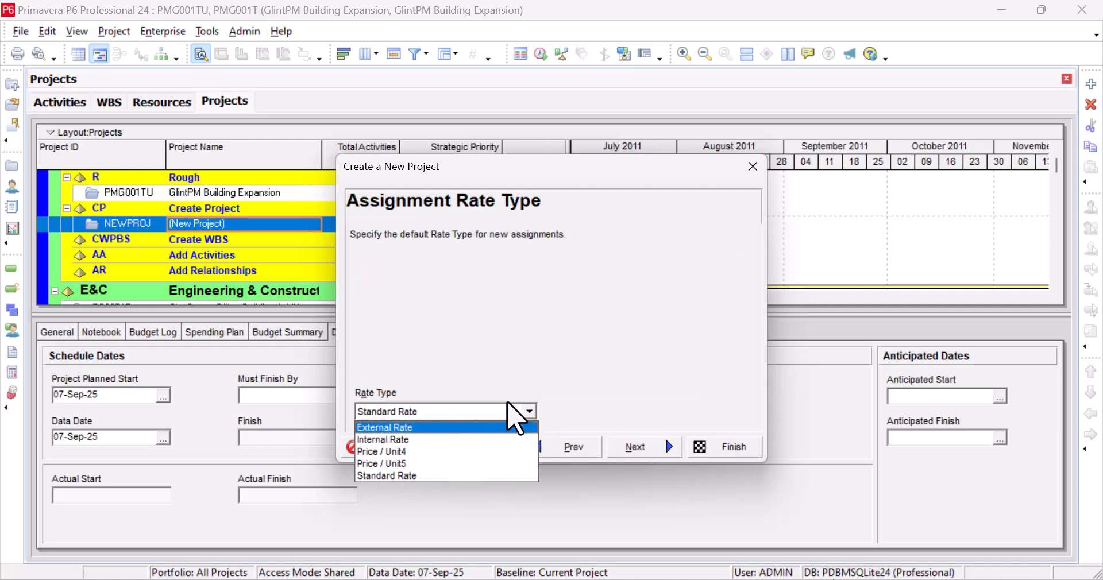
pyautogui.click(612, 378)
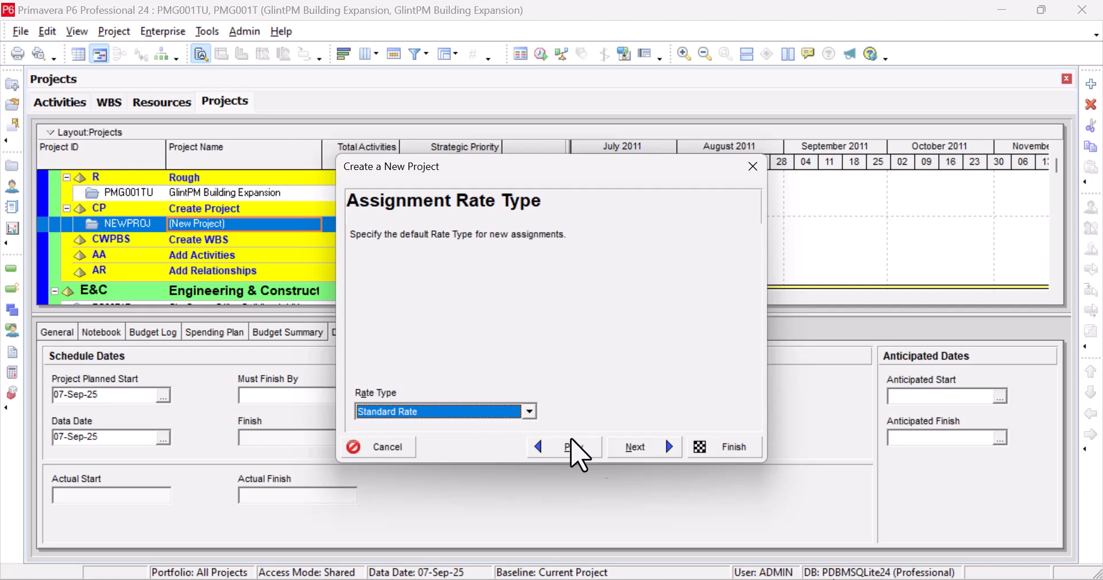
pyautogui.click(635, 449)
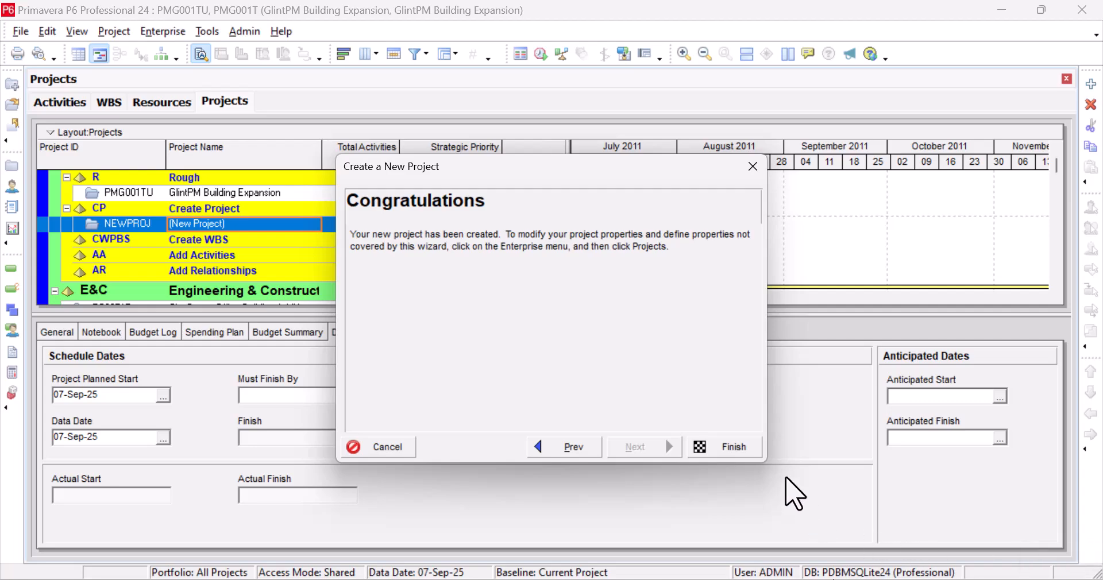
pyautogui.click(735, 447)
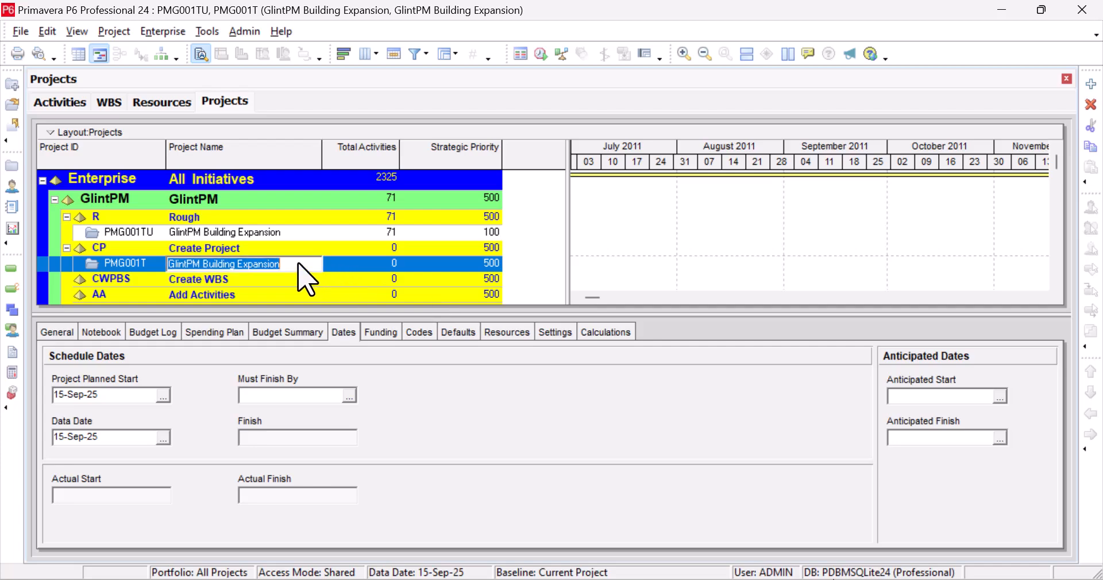
# Open the new PMG001T GlintPM Building Expansion project from the Create Project node
pyautogui.click(335, 265)
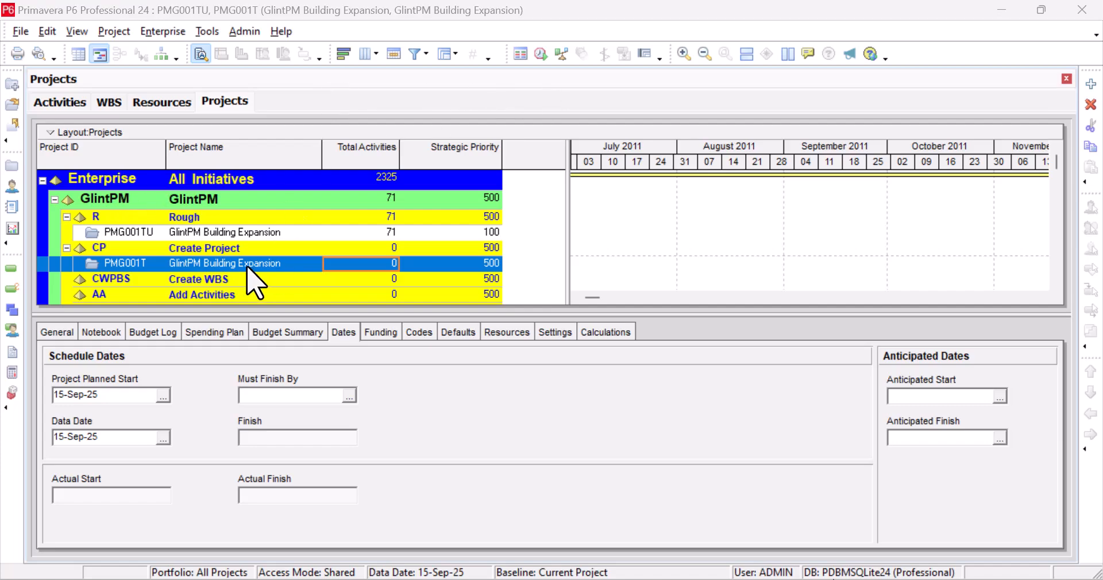
pyautogui.rightClick(261, 264)
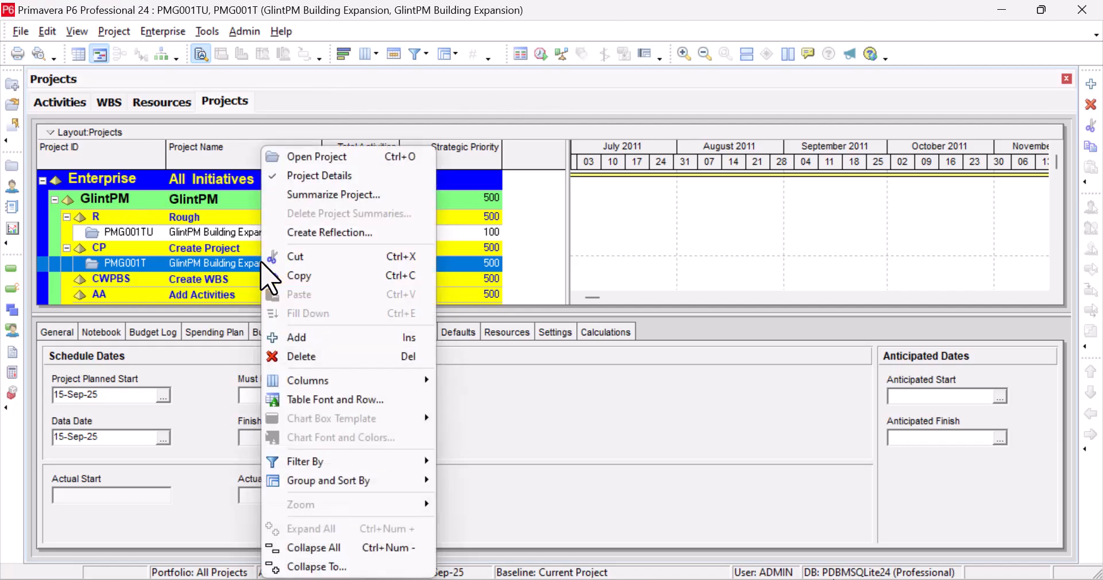
pyautogui.click(339, 157)
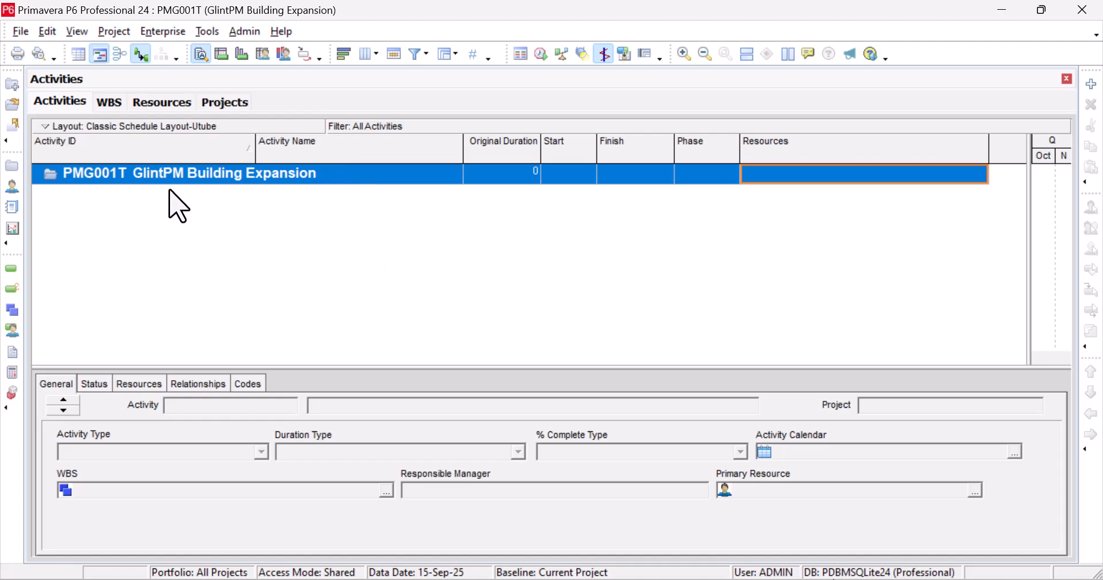
# Check how the PMG001T project appears in the work breakdown structure and in the activity list
pyautogui.click(108, 103)
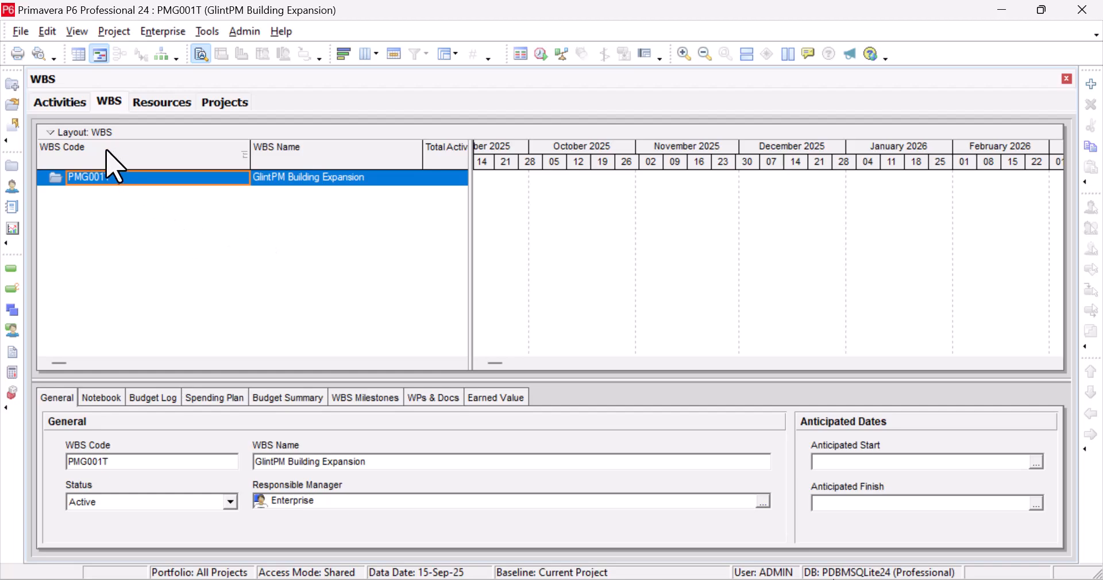
pyautogui.click(60, 102)
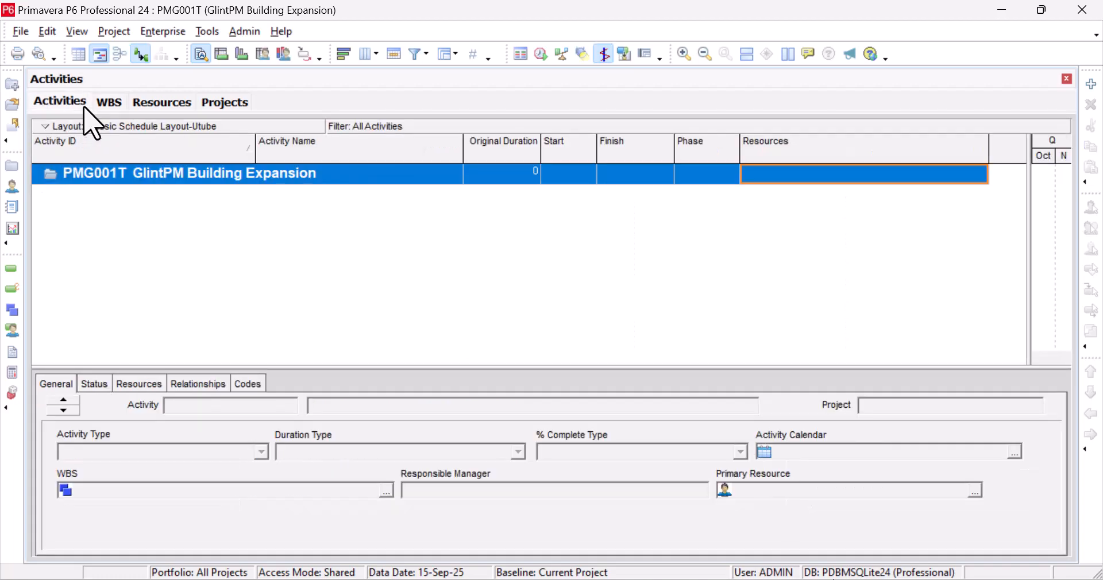
pyautogui.click(113, 107)
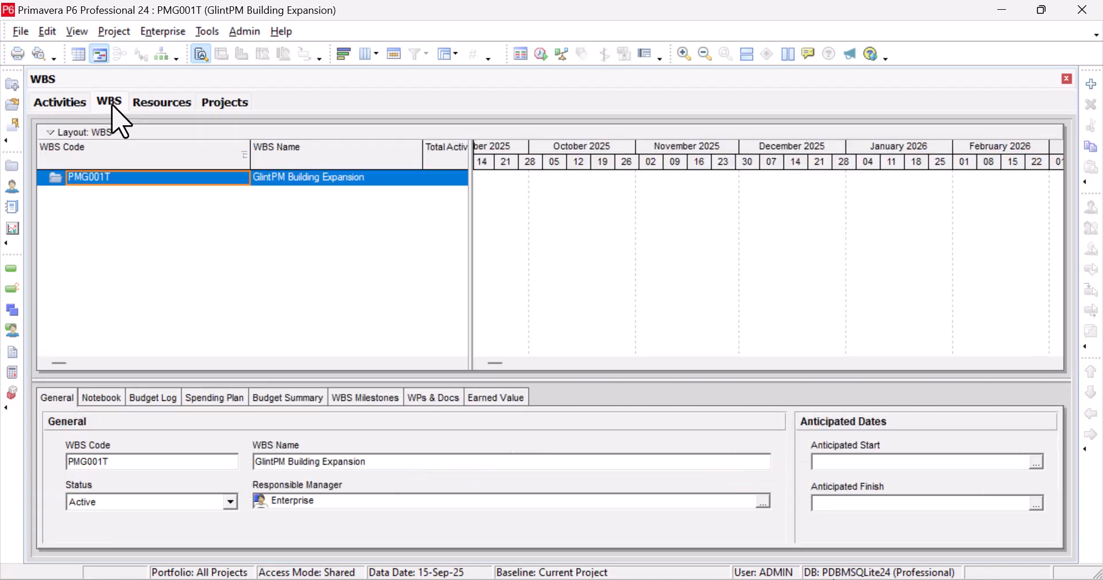
# Review the planned start and data date of the PMG001T project under Create Project
pyautogui.click(227, 104)
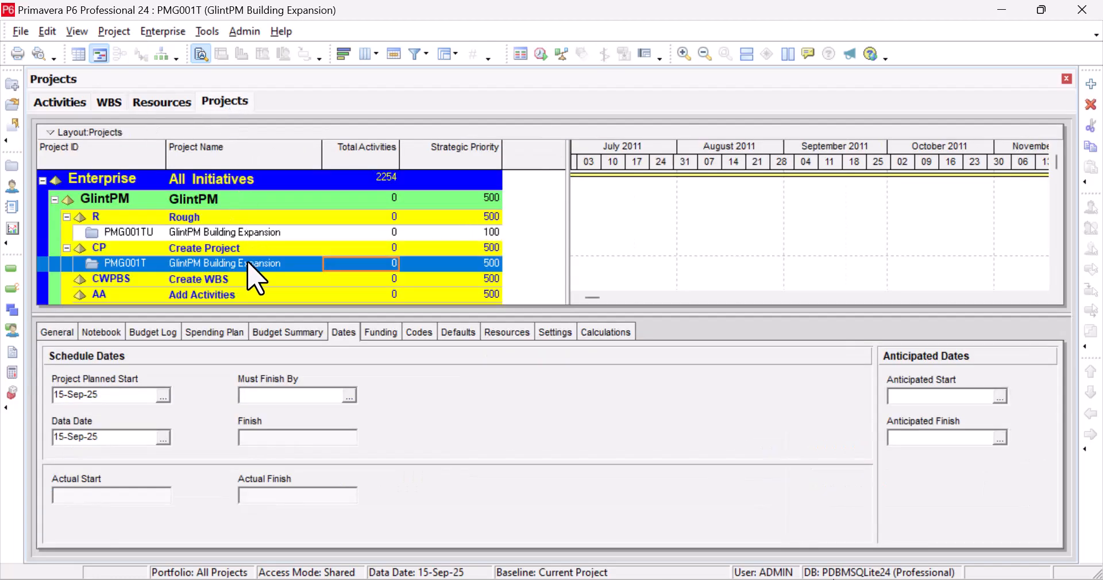
pyautogui.click(249, 266)
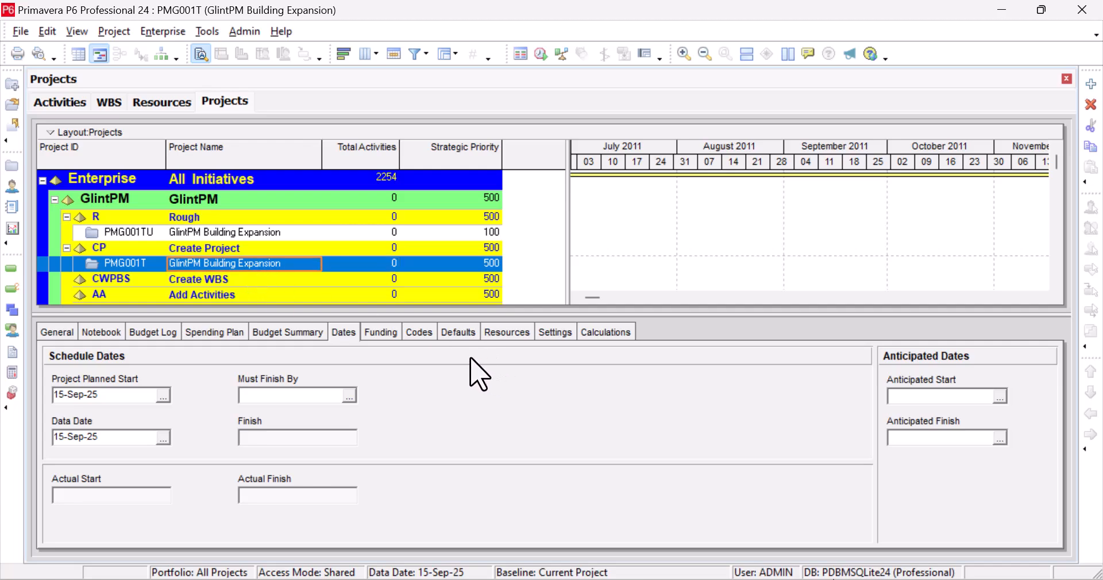
pyautogui.click(345, 331)
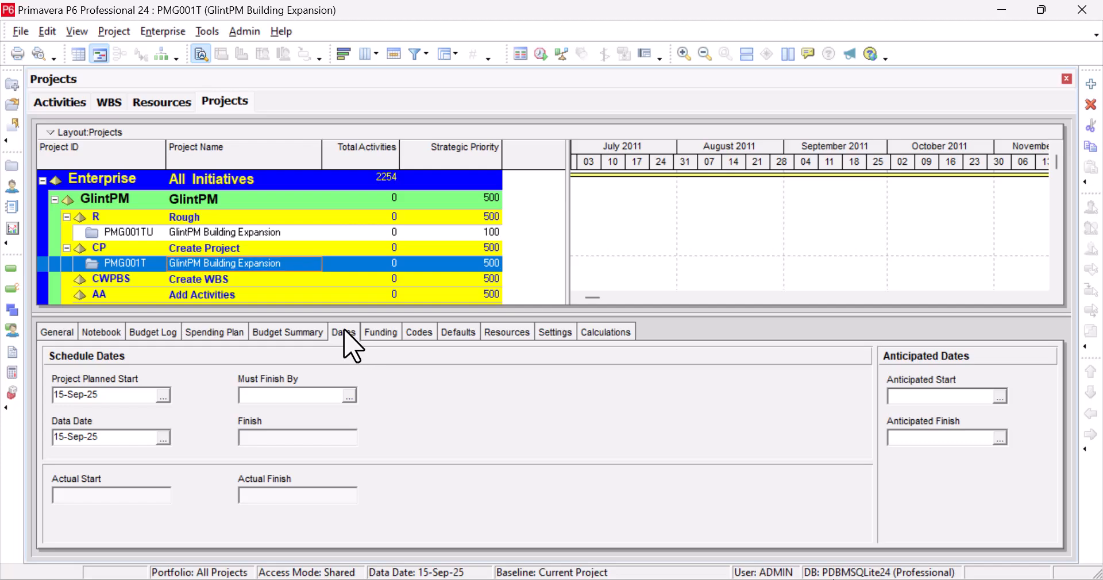
pyautogui.click(118, 395)
pyautogui.click(126, 445)
# Set the project's default activity ID prefix to PMG, keeping suffix 1000, increment 10 and the Corporate - Standard Full Time calendar
pyautogui.click(463, 339)
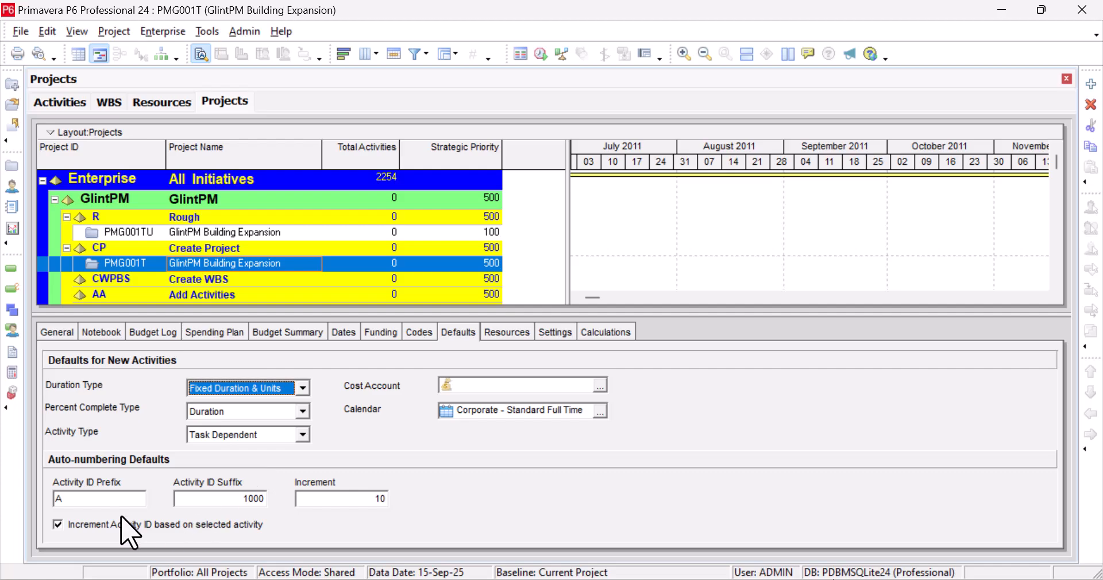
pyautogui.click(95, 505)
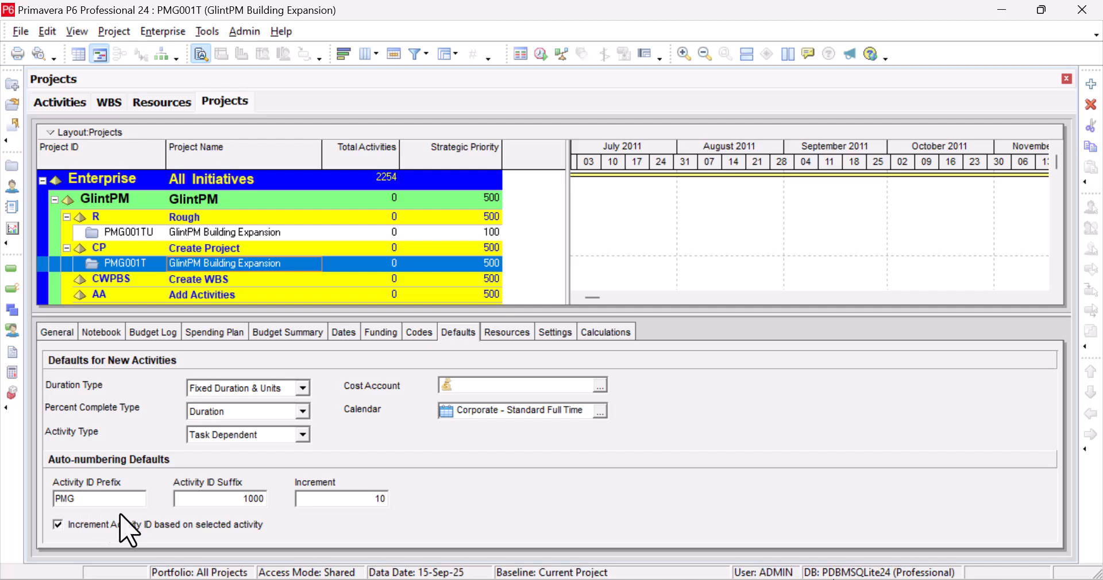
pyautogui.click(244, 499)
pyautogui.click(370, 500)
pyautogui.click(523, 415)
# Enlarge the project details area and review the project's general ID, name and responsible manager
pyautogui.moveTo(457, 312); pyautogui.dragTo(462, 291)
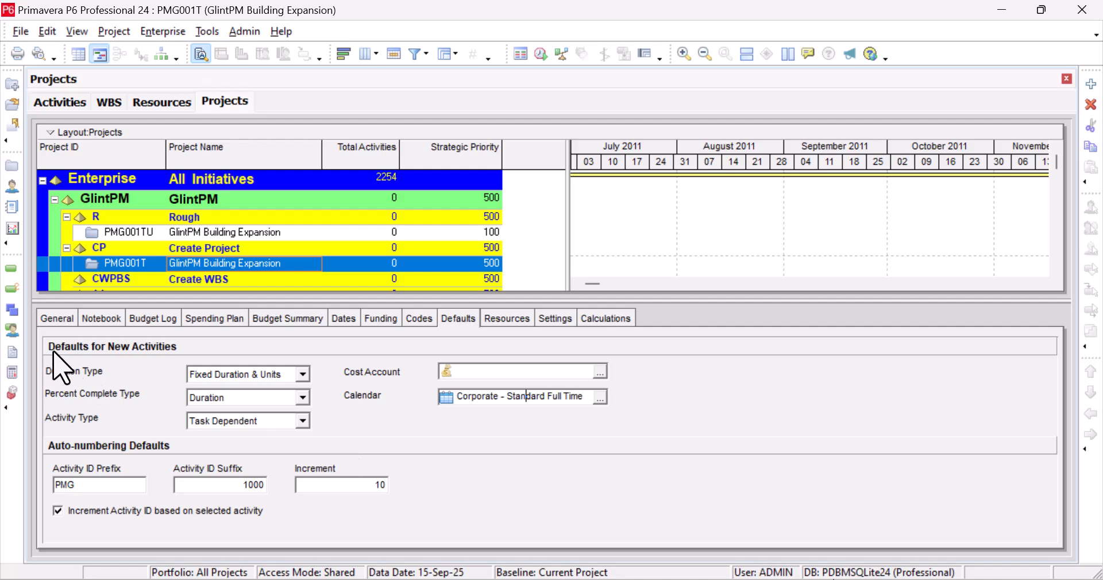
pyautogui.click(55, 323)
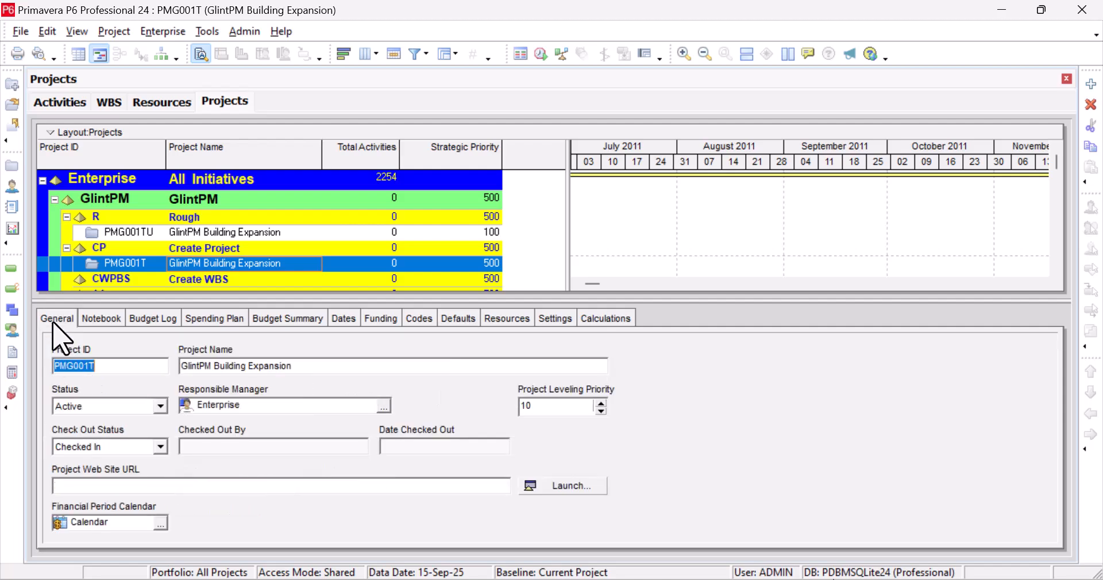
pyautogui.click(111, 360)
pyautogui.click(304, 366)
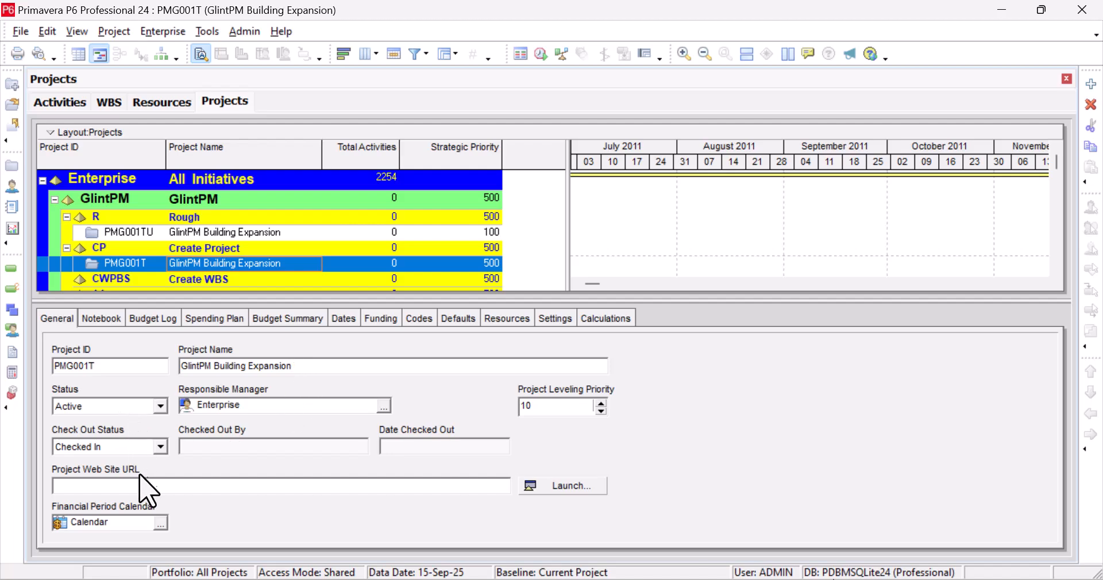
pyautogui.click(302, 404)
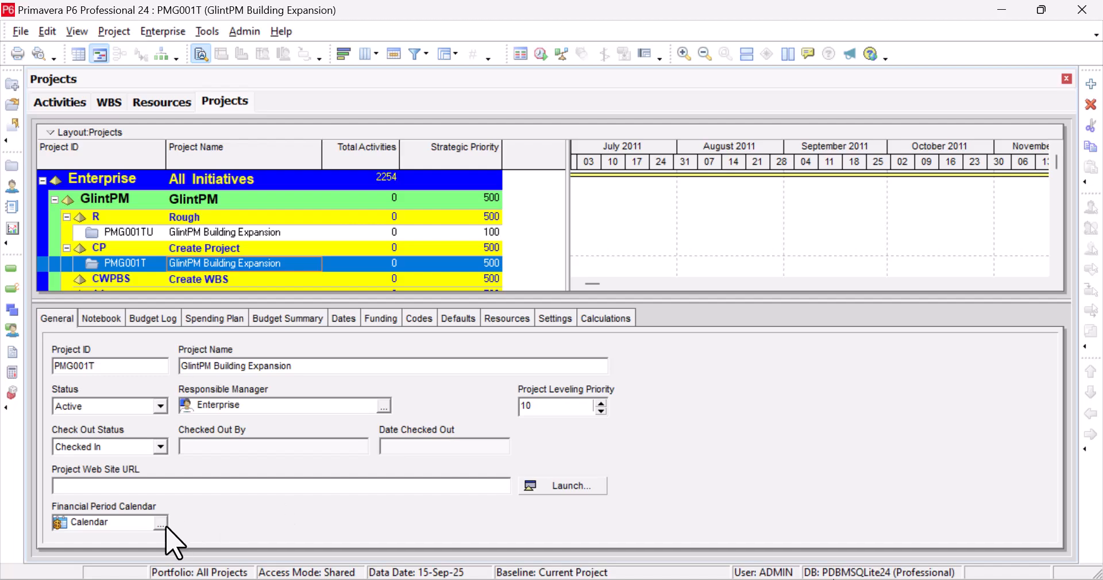